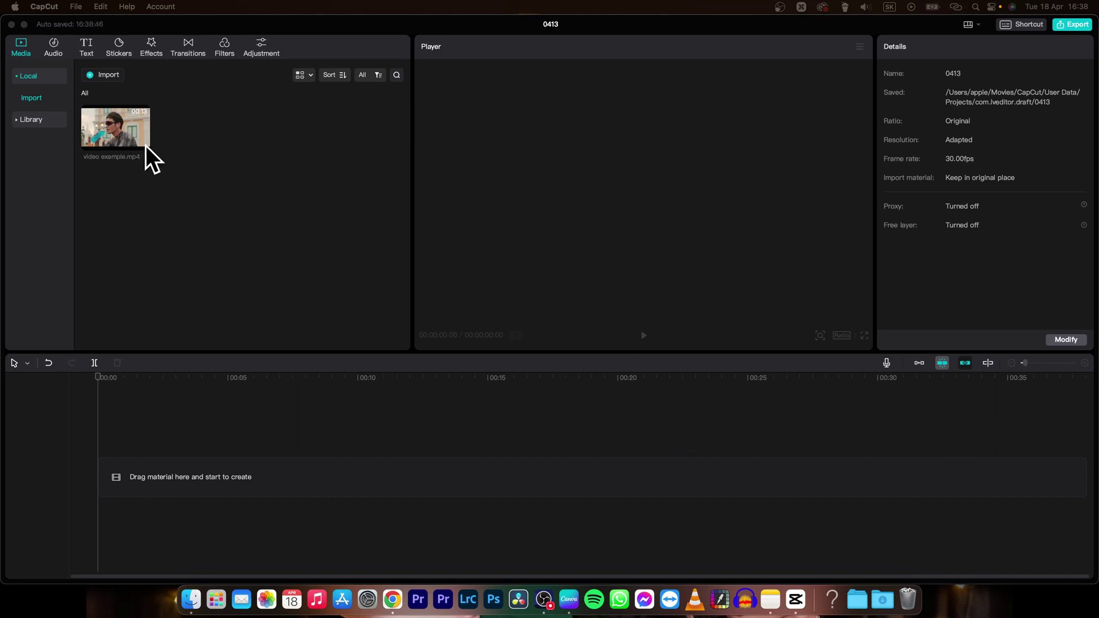
Step: Add the video example clip to the timeline and play part of it
left_click_drag(120, 131, 206, 458)
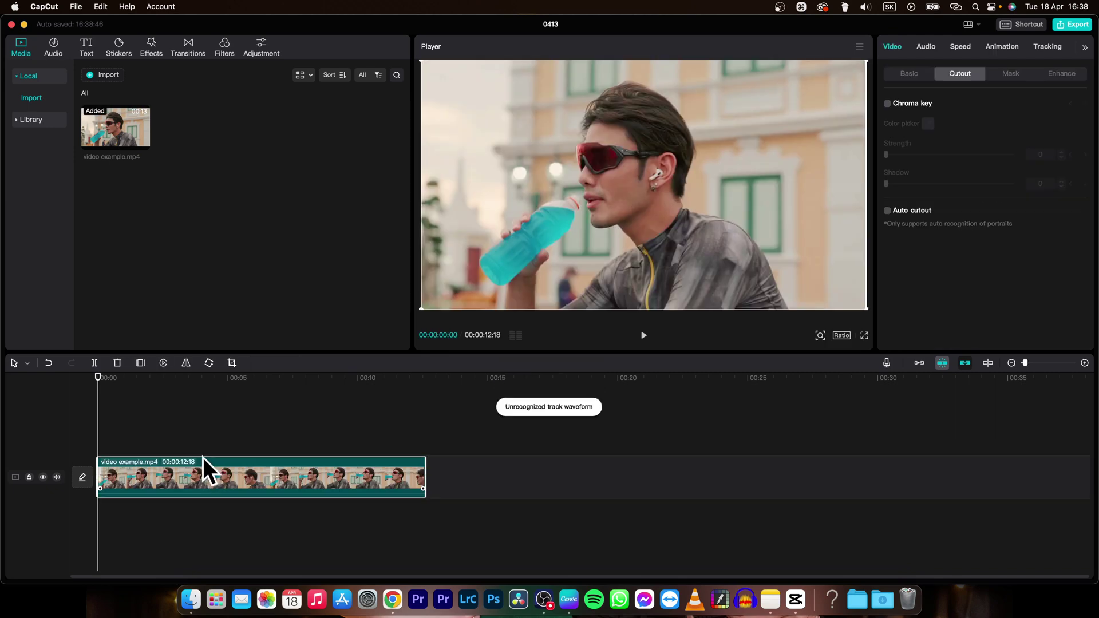
key("space")
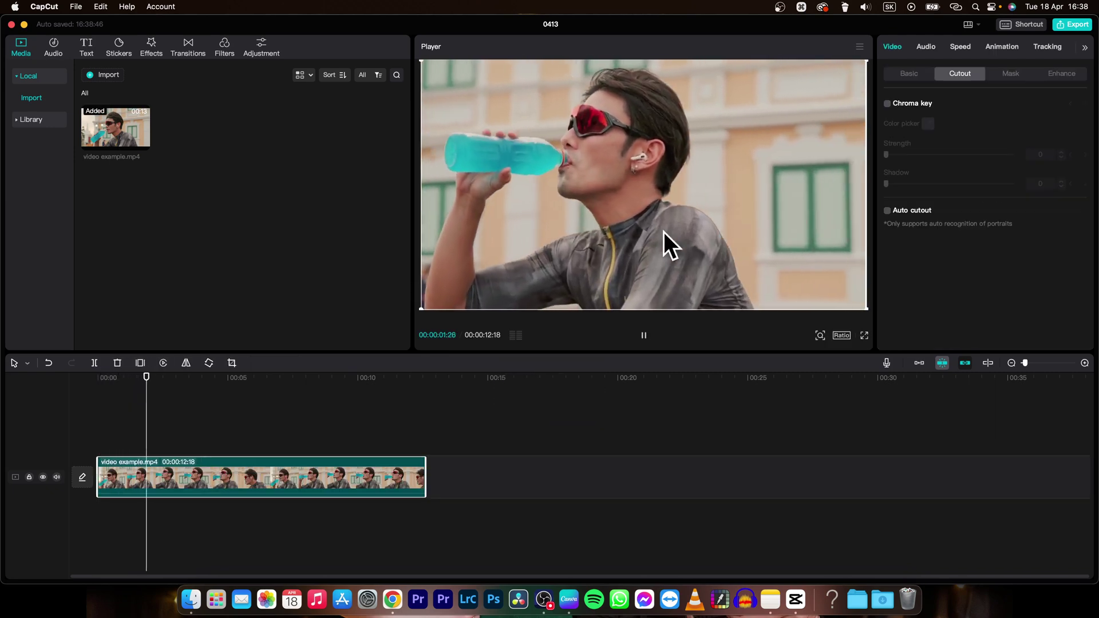
key("space")
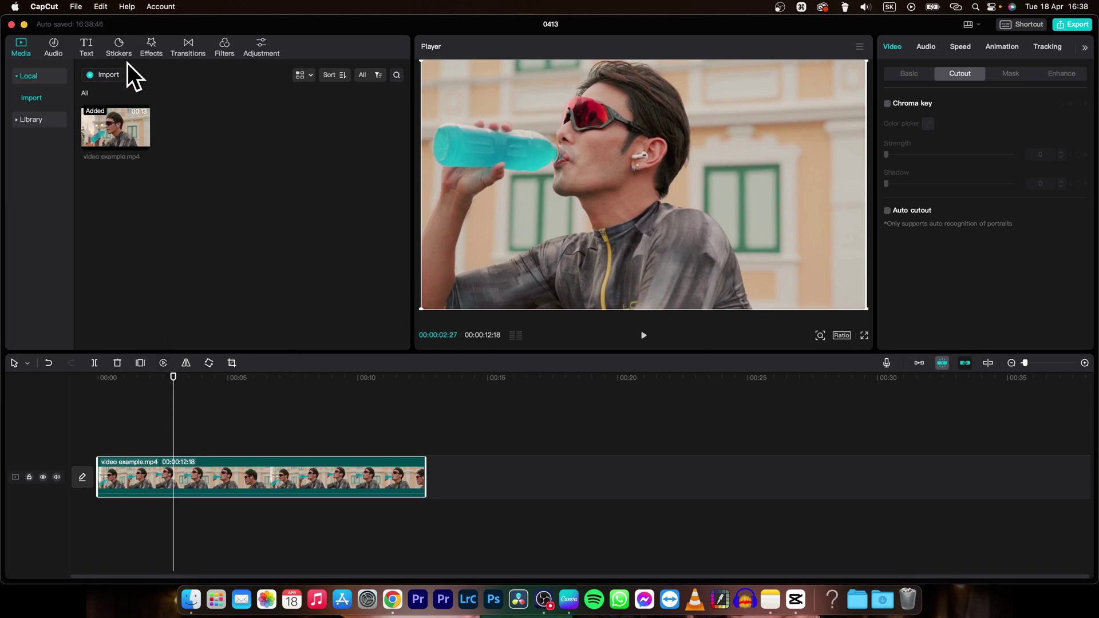
Step: Open the video effects library to the Trending category
left_click(149, 47)
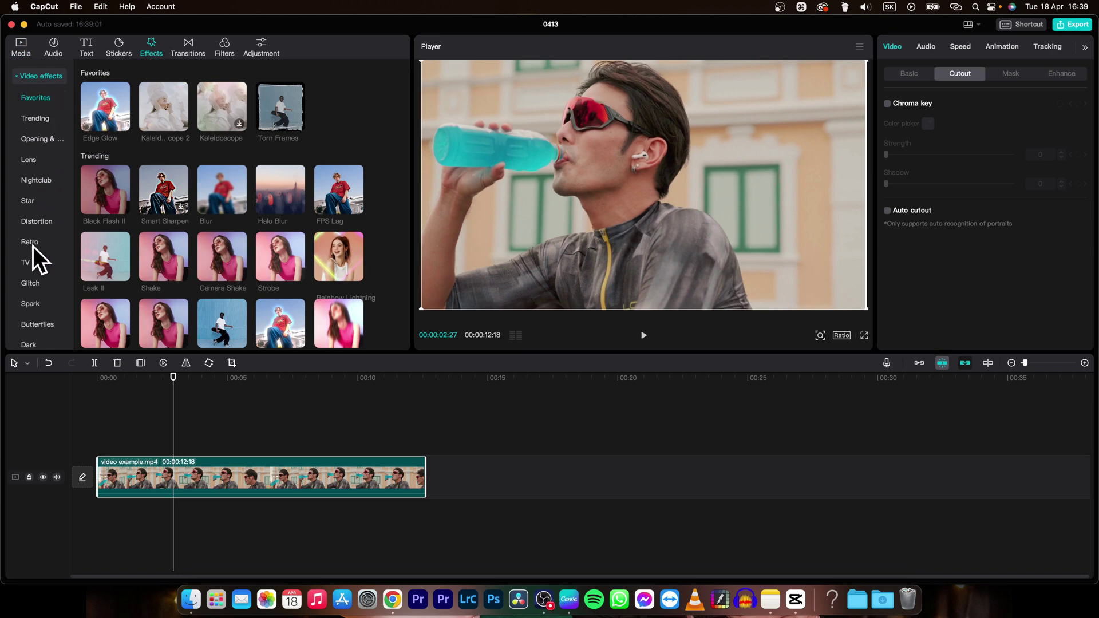
left_click(37, 119)
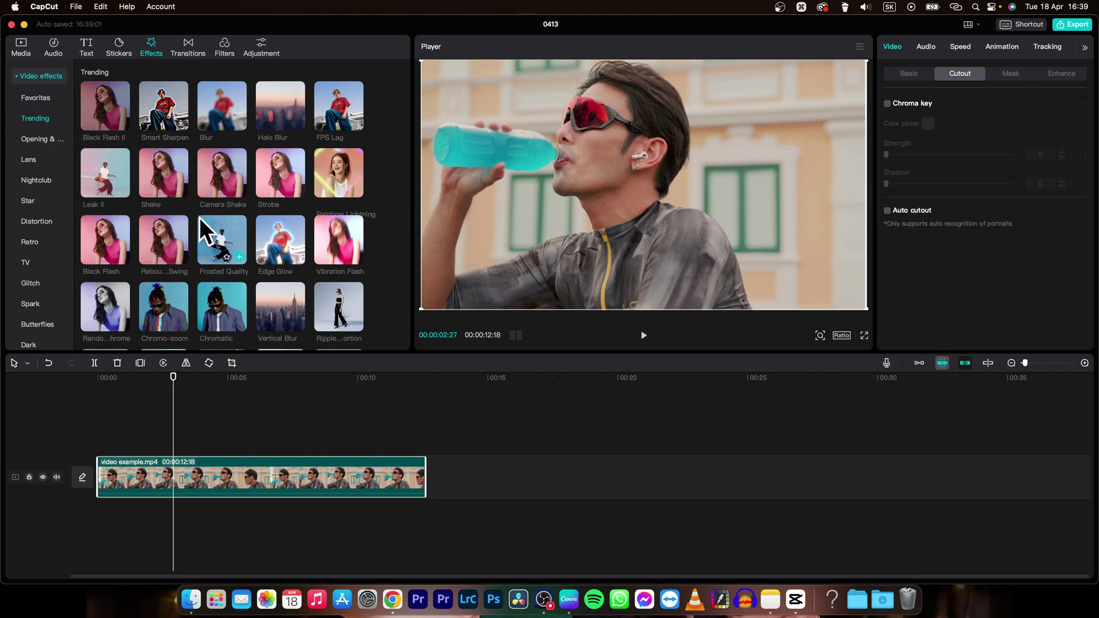
scroll(199, 218, "down", 1)
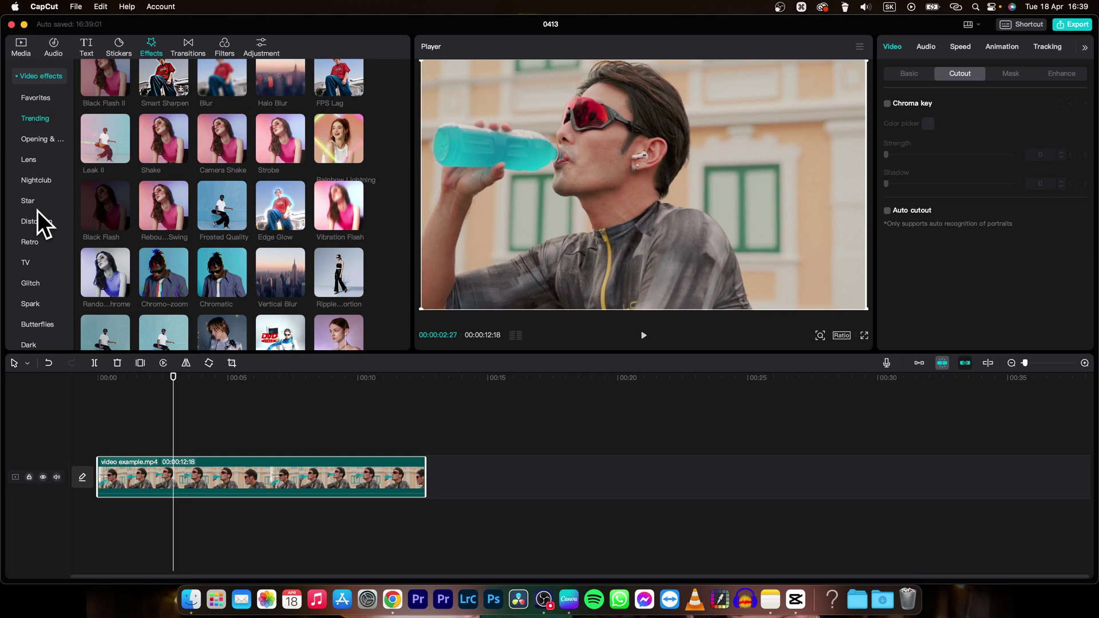
scroll(36, 211, "down", 3)
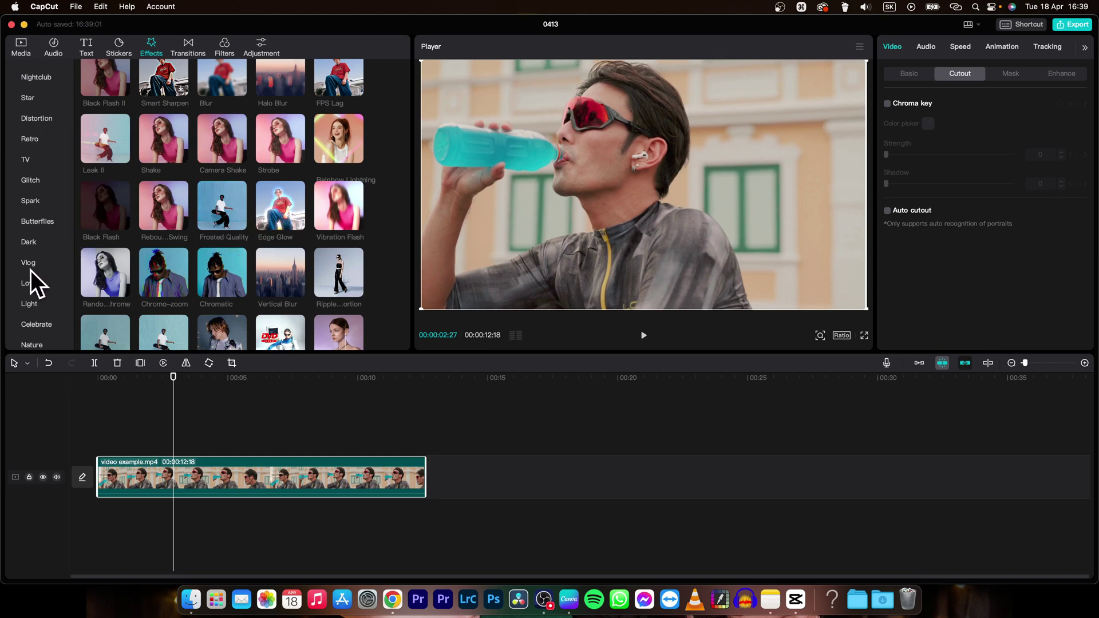
scroll(35, 258, "down", 3)
scroll(28, 249, "up", 6)
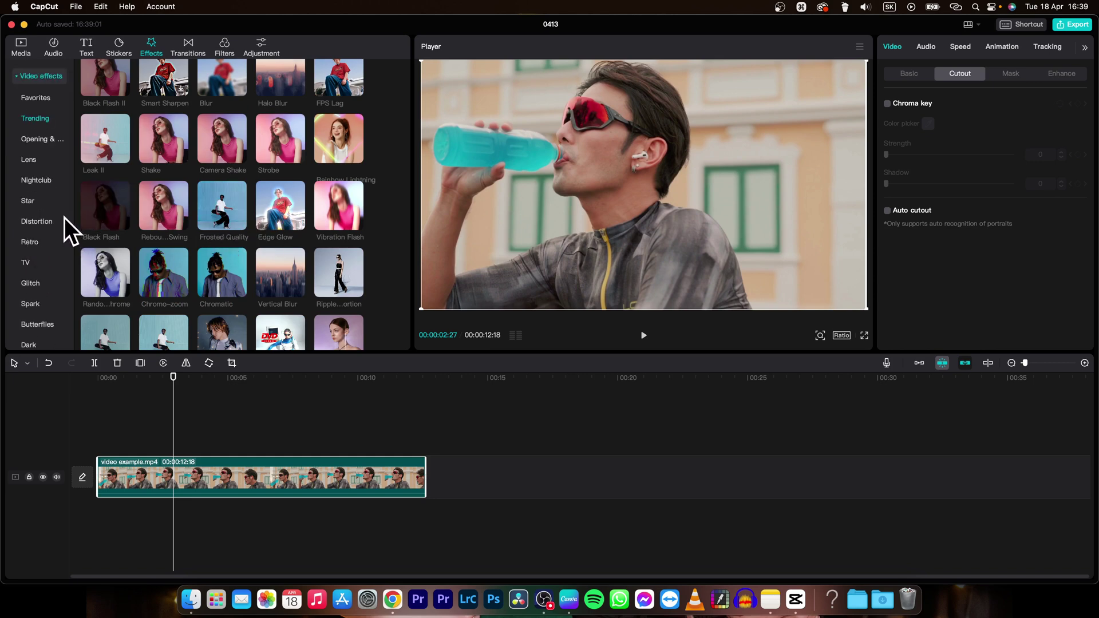
Step: Preview the Edge Glow effect, then apply it to the video clip
mouse_move(222, 206)
left_click(290, 207)
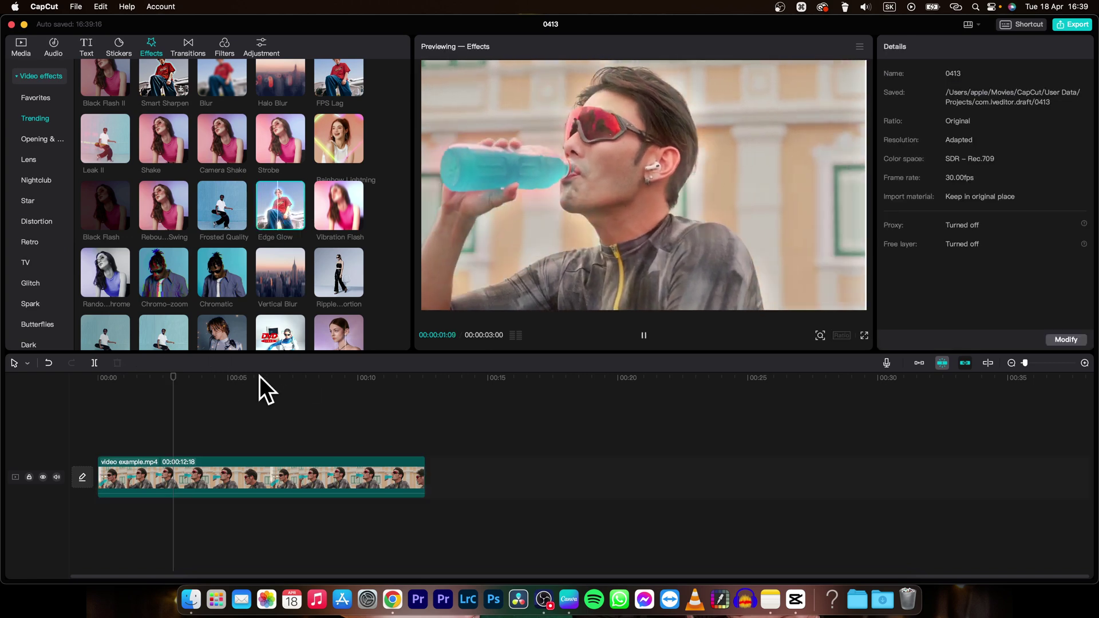
left_click(194, 384)
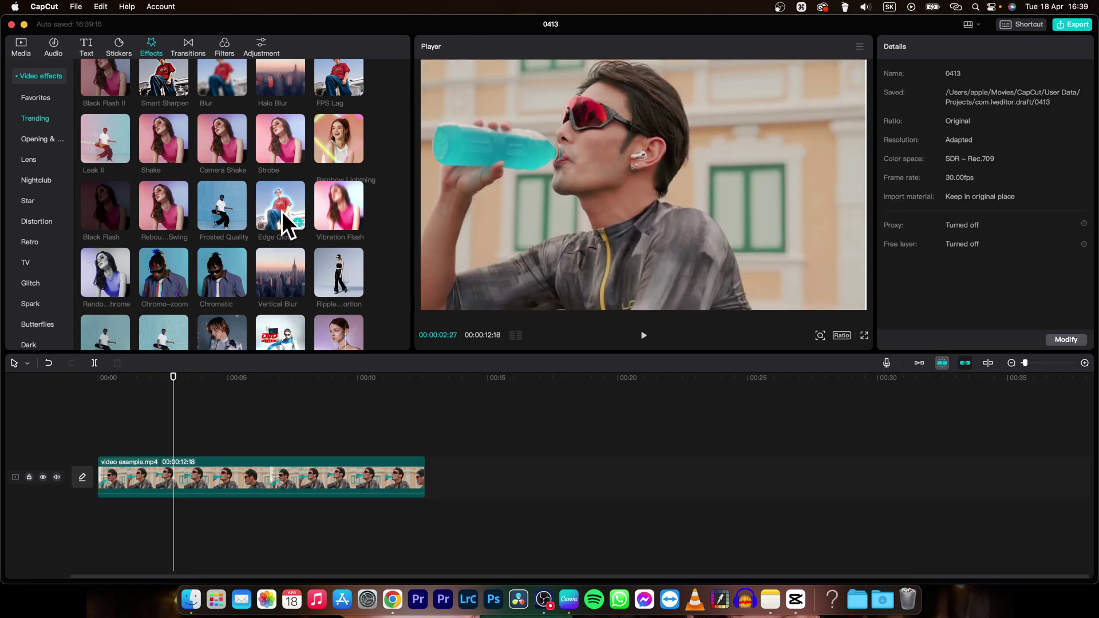
left_click_drag(282, 212, 207, 474)
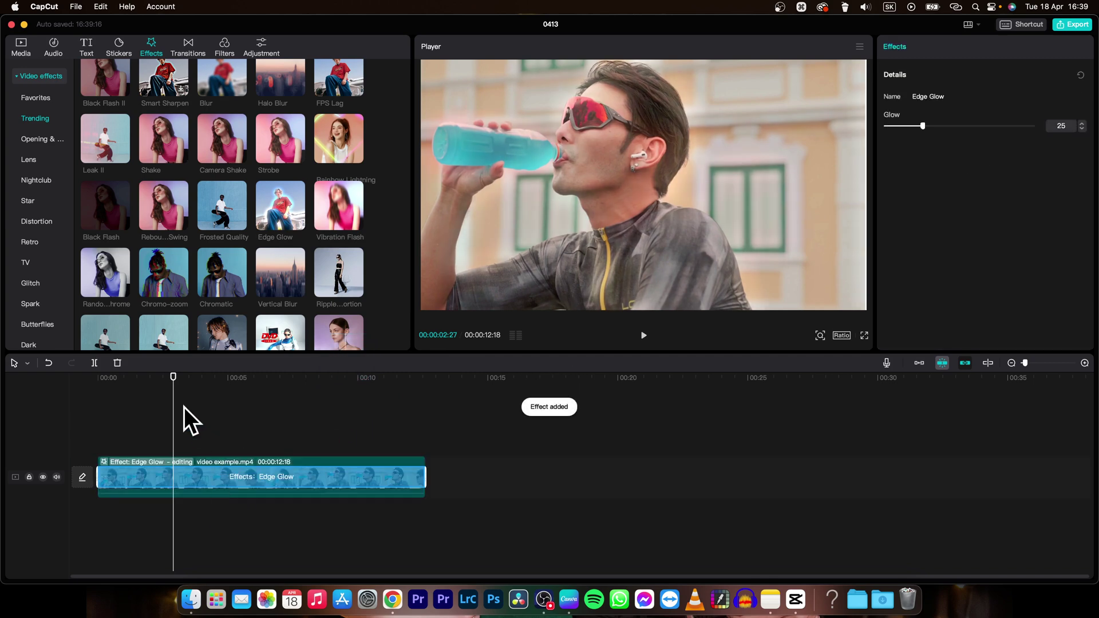
Step: Play the Edge Glow clip from the start, then park the playhead near four seconds
left_click_drag(172, 416, 98, 430)
key("space")
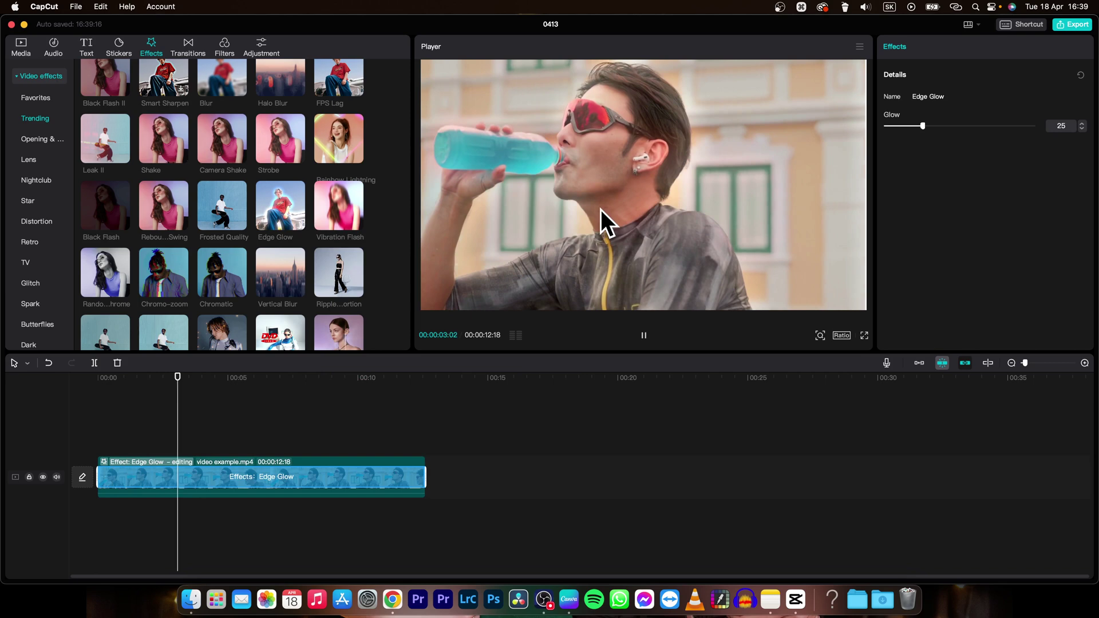
key("space")
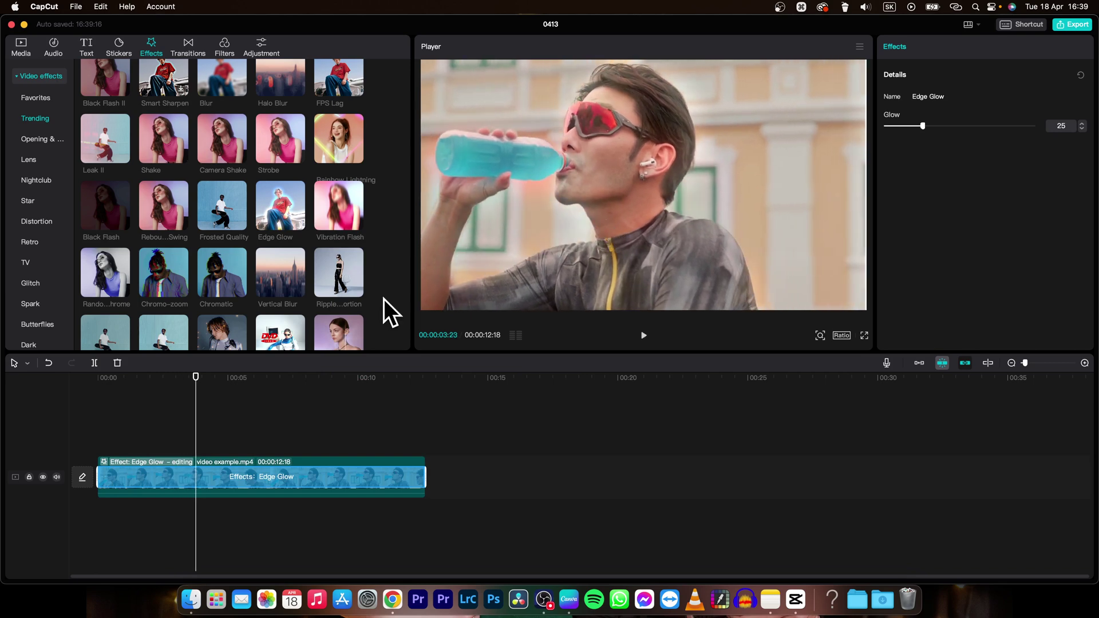
left_click(297, 429)
left_click(215, 420)
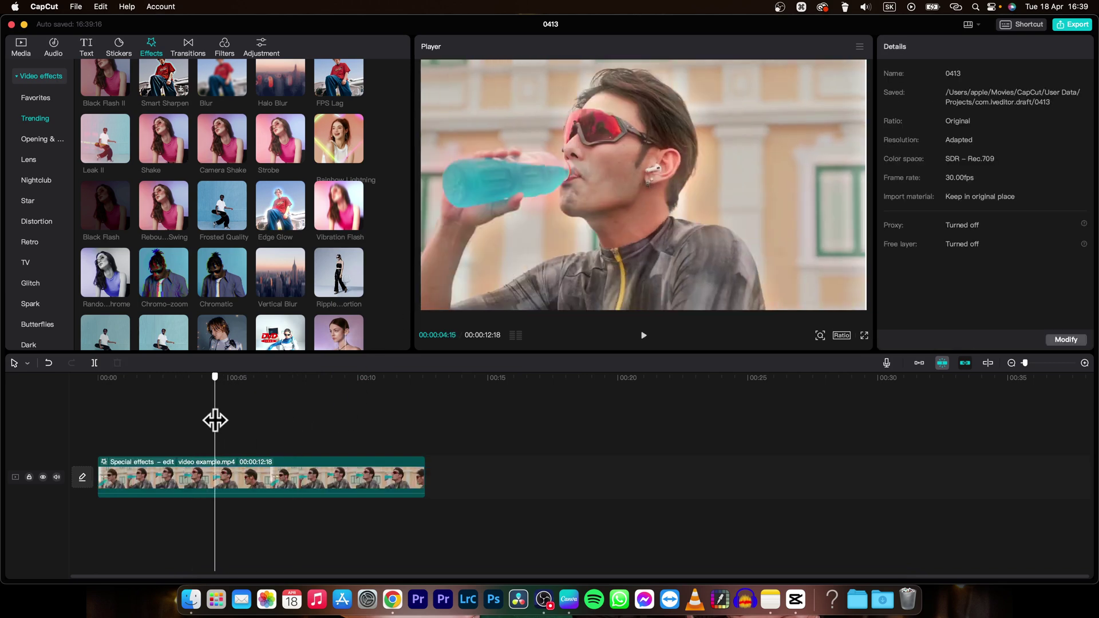
Step: Add a Default text layer at about four seconds and select its placeholder words
left_click(88, 43)
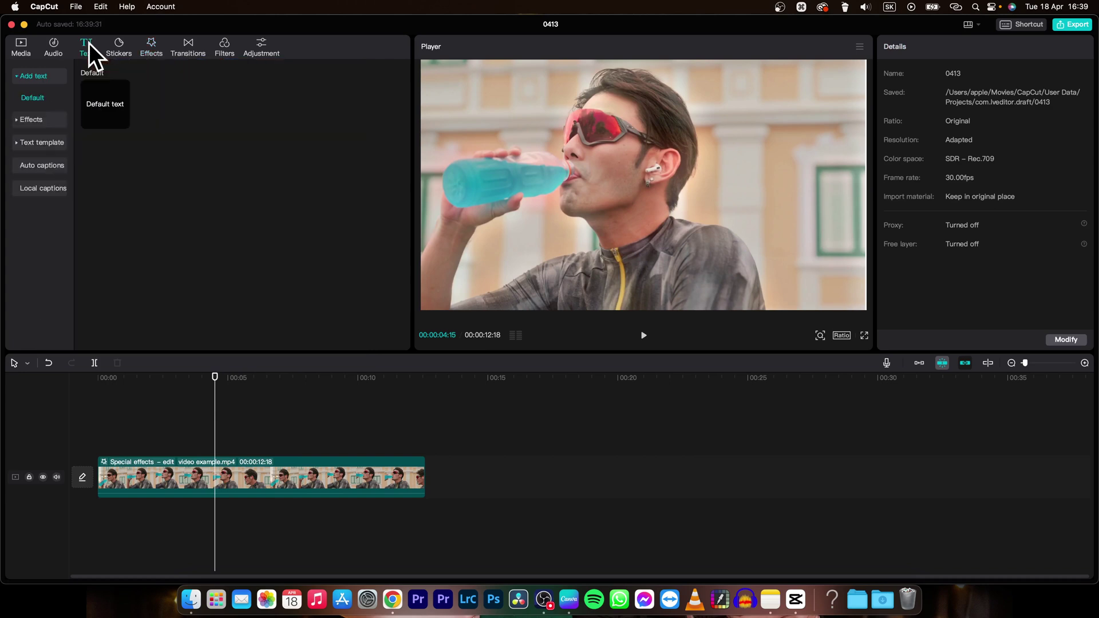
left_click(122, 122)
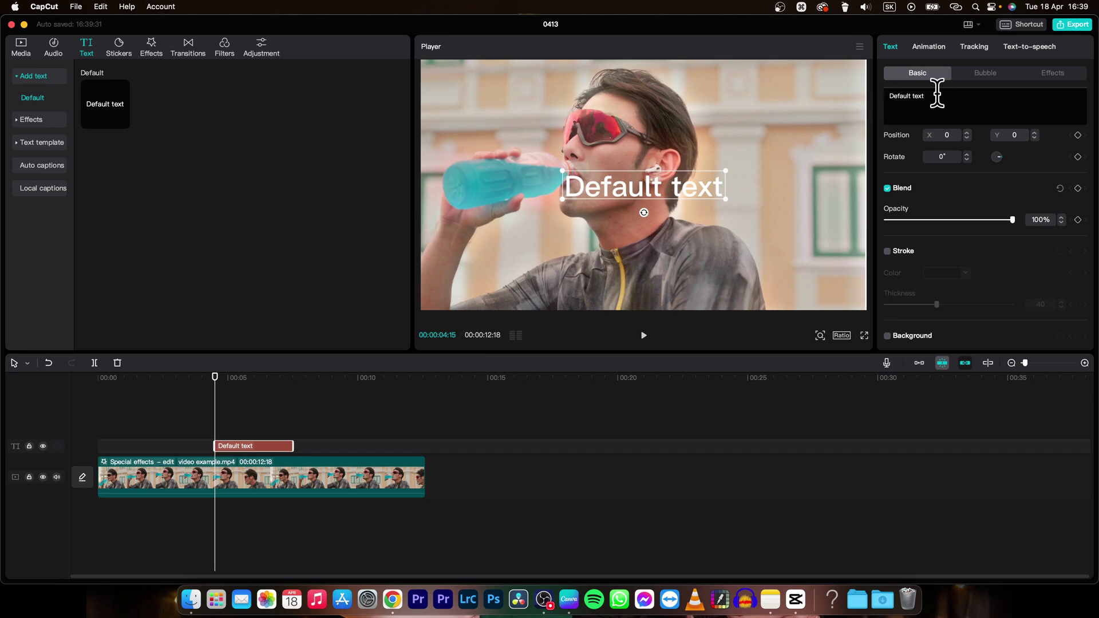
left_click_drag(936, 94, 886, 95)
type("glo")
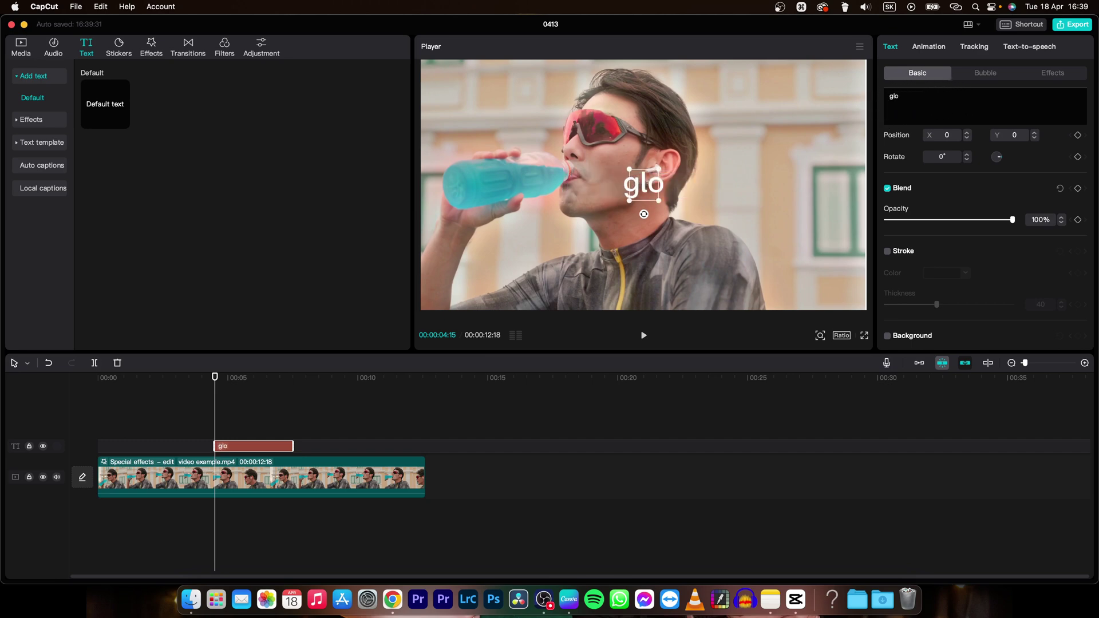
type("w")
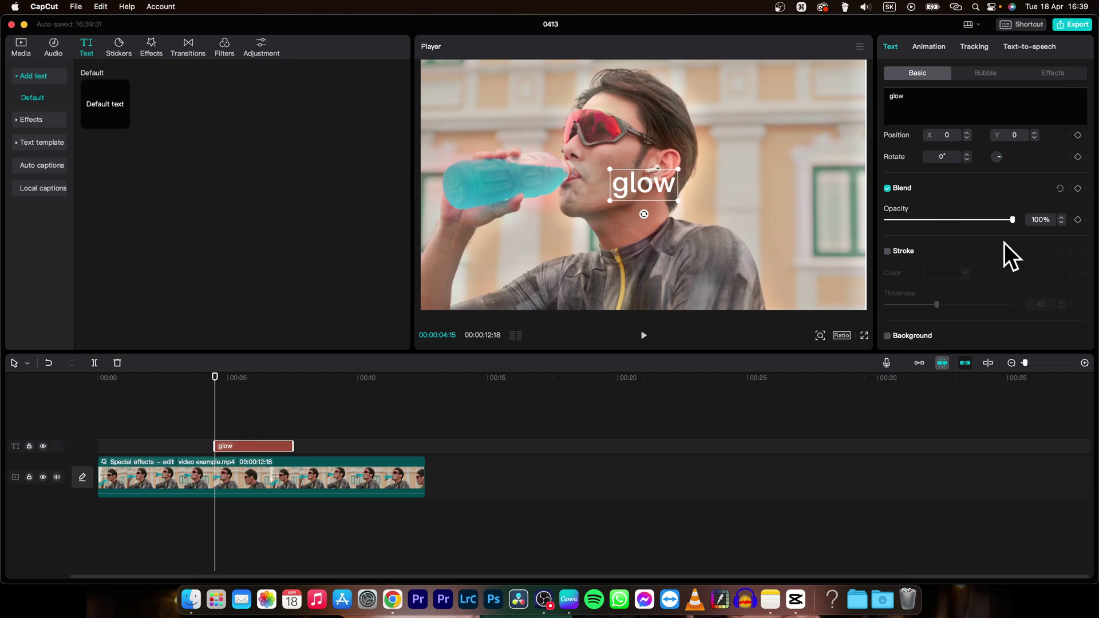
scroll(1015, 232, "down", 1)
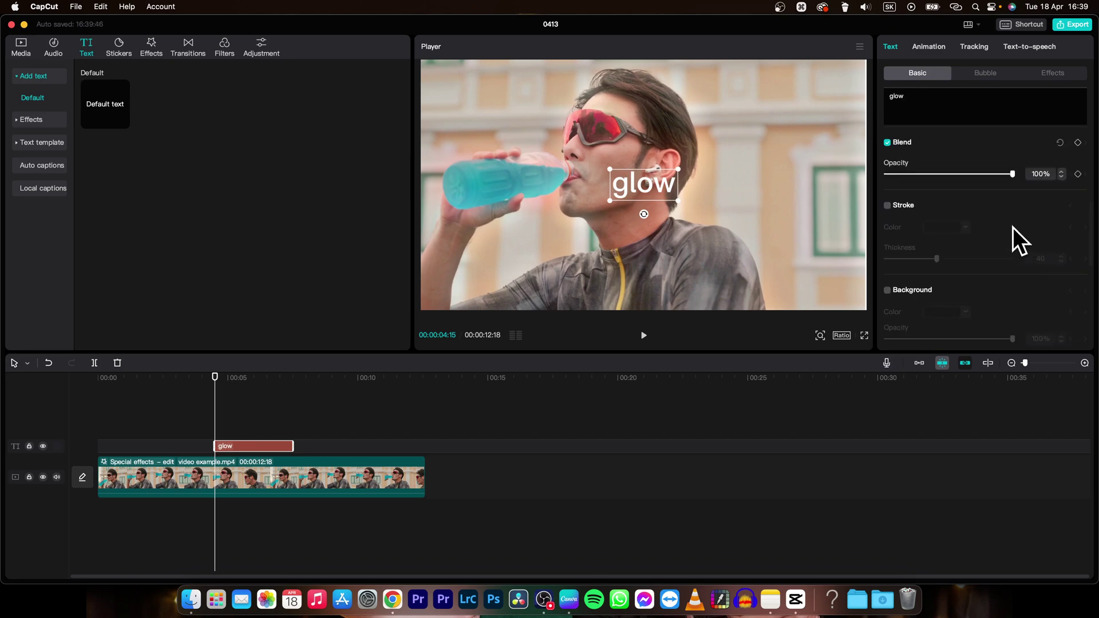
scroll(1009, 227, "down", 2)
scroll(1006, 229, "down", 2)
scroll(999, 227, "down", 2)
Step: Select the glow text clip and increase its scale
left_click(446, 413)
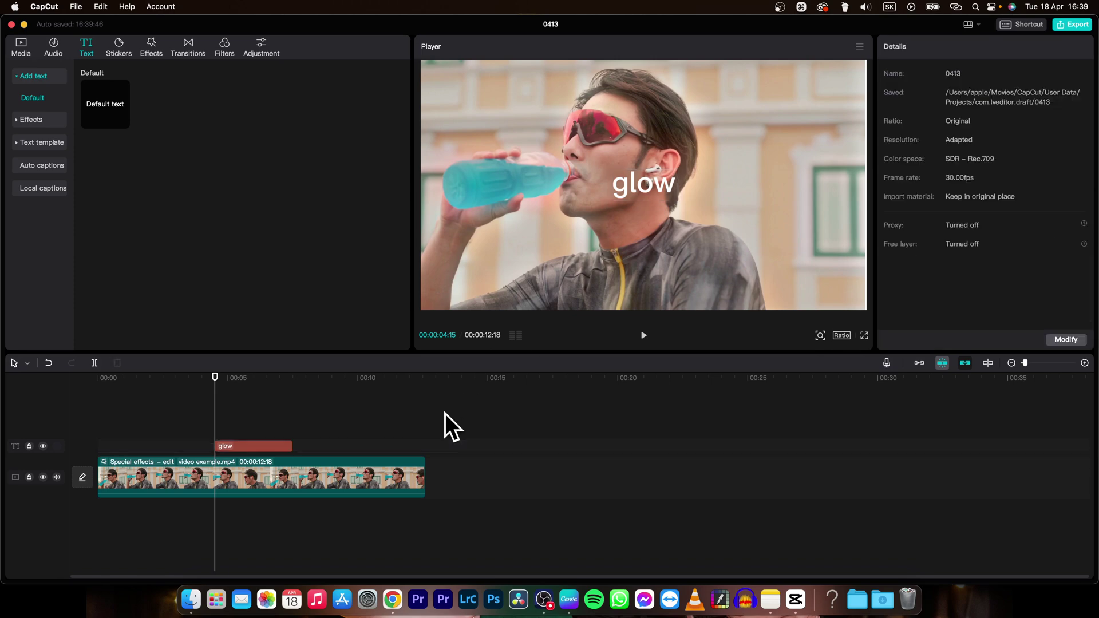
left_click(264, 449)
scroll(958, 197, "up", 3)
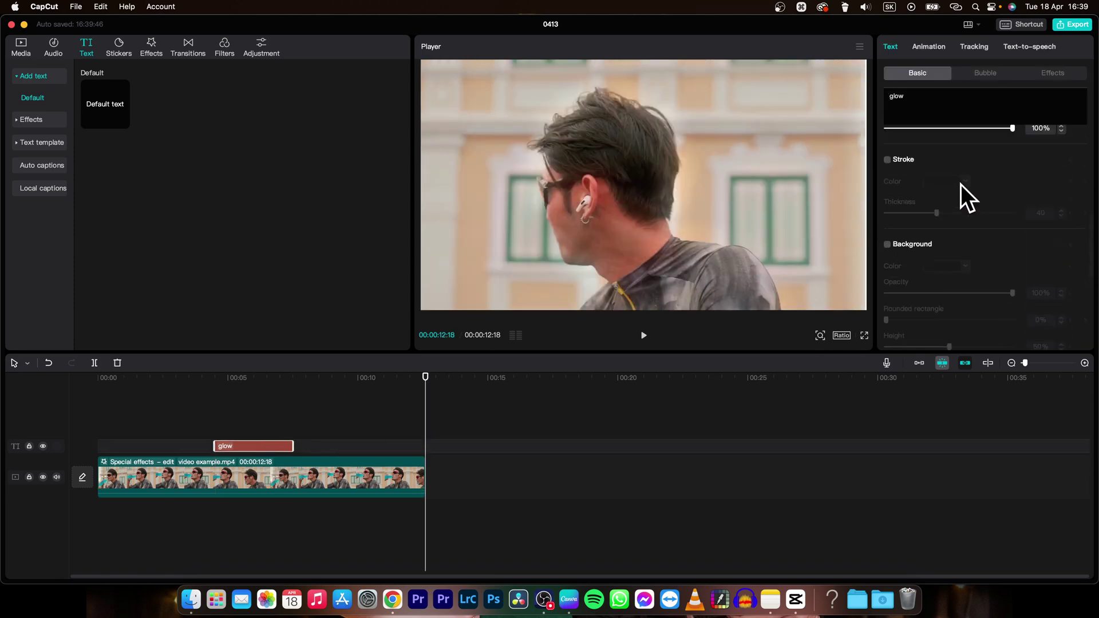
scroll(974, 175, "up", 3)
scroll(986, 194, "down", 1)
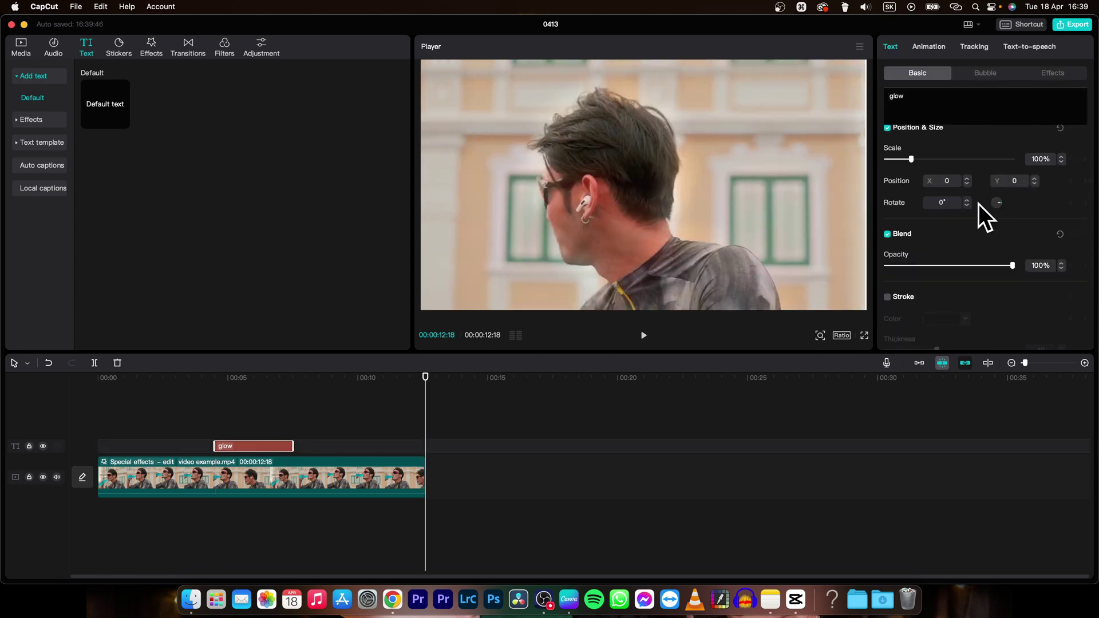
left_click_drag(917, 157, 935, 158)
Step: Stretch the glow text clip over the whole video clip, then move the playhead to about three seconds
left_click_drag(292, 446, 425, 446)
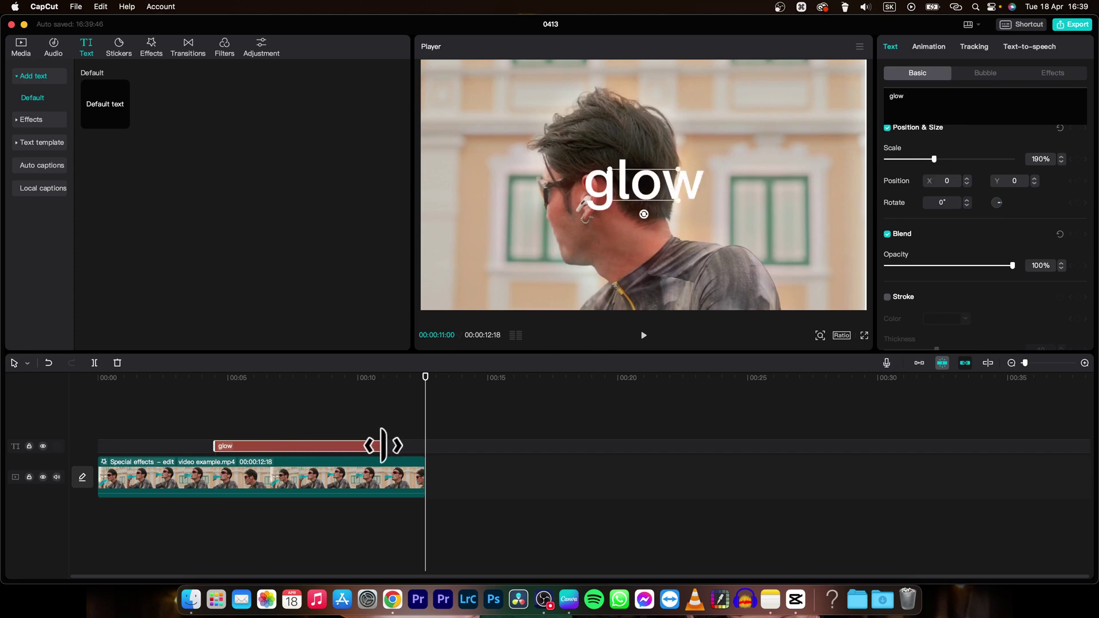
left_click_drag(215, 445, 97, 445)
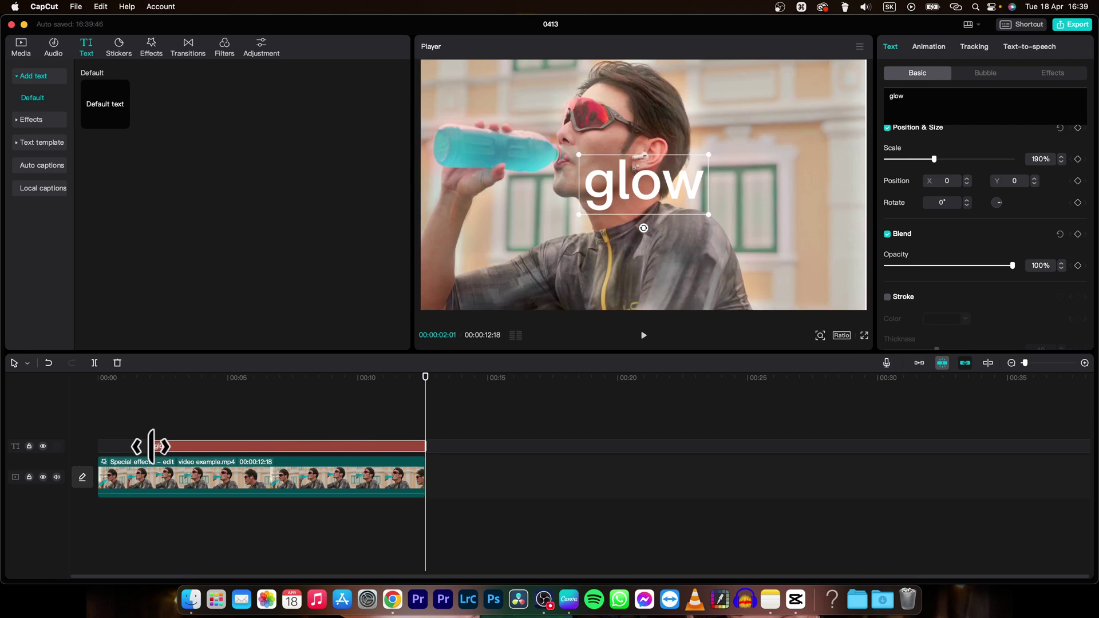
left_click(190, 378)
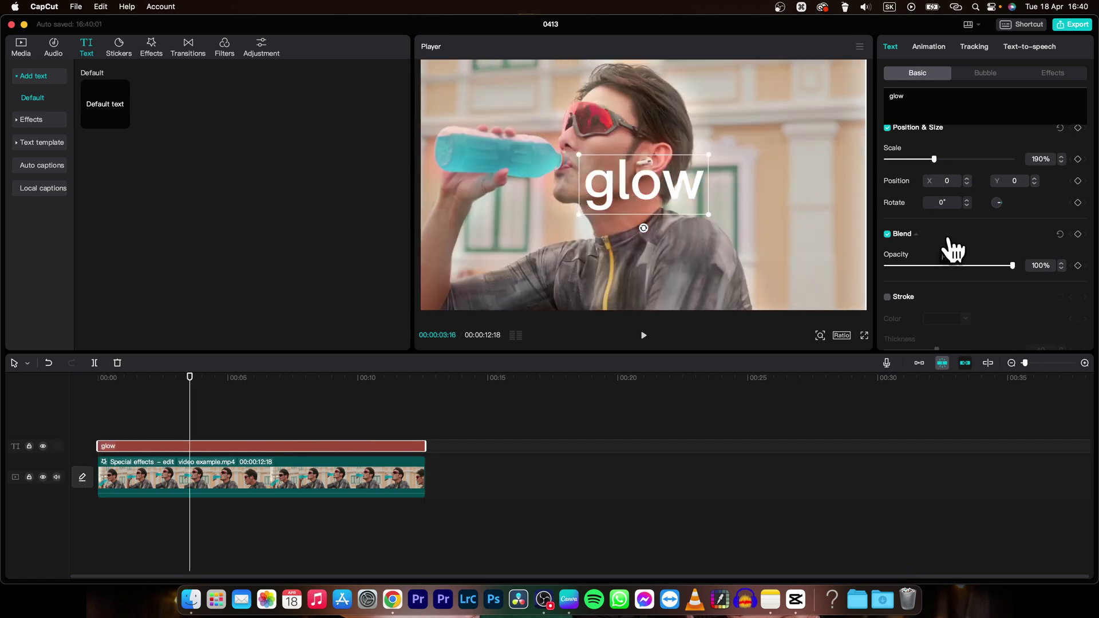
scroll(950, 235, "down", 5)
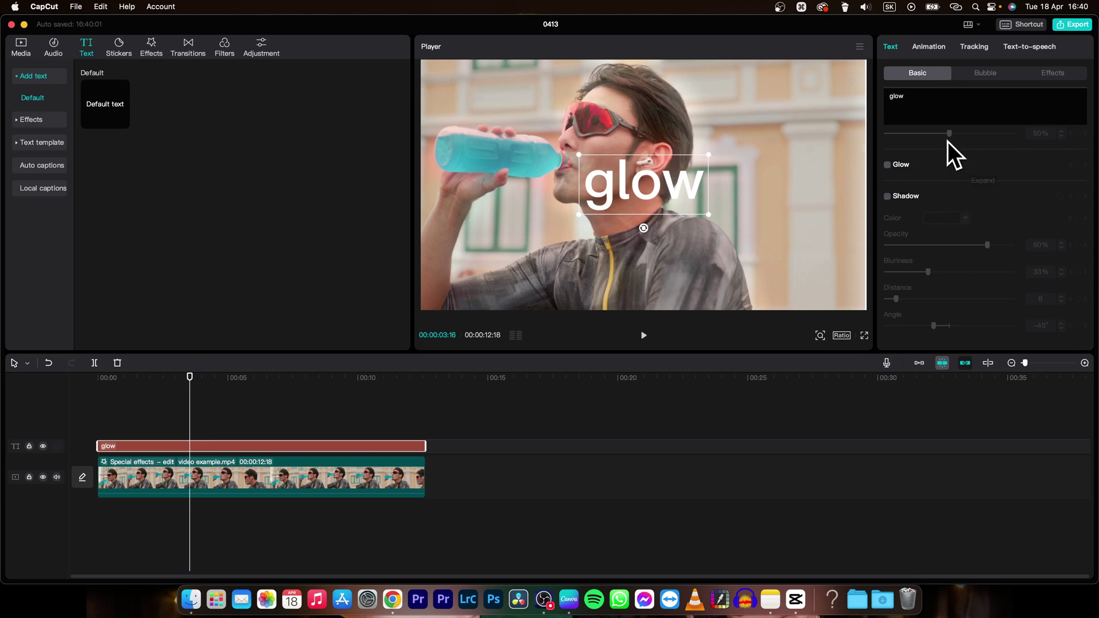
Step: Enable Glow on the text and set intensity 30 and range 73
left_click(888, 164)
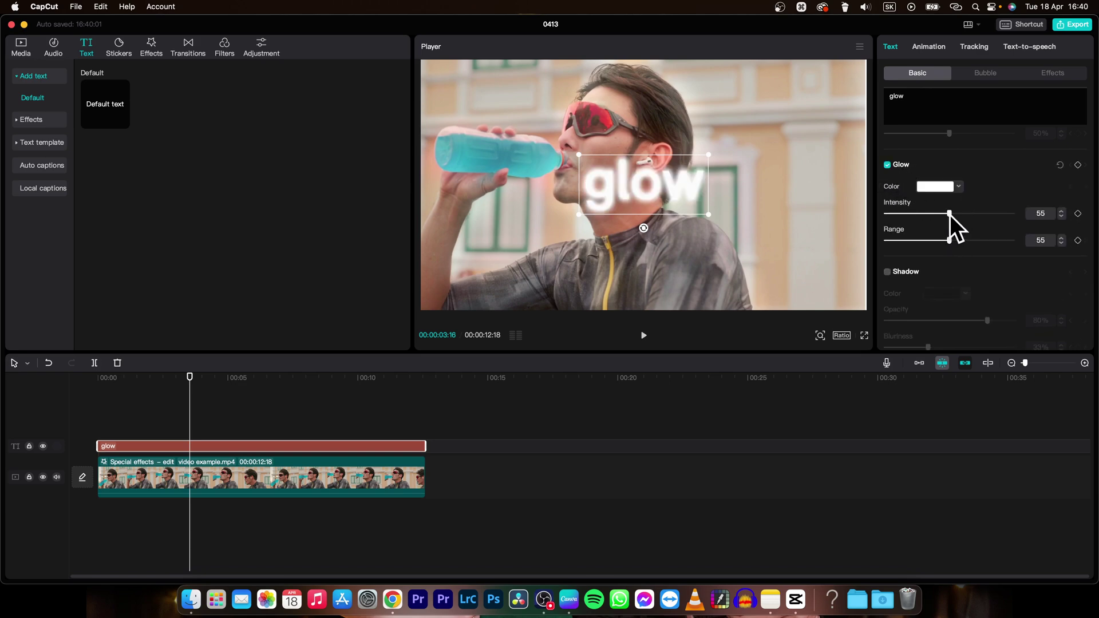
mouse_move(950, 214)
left_mouse_down()
mouse_move(959, 213)
mouse_move(915, 215)
mouse_move(984, 239)
mouse_move(974, 241)
left_mouse_up()
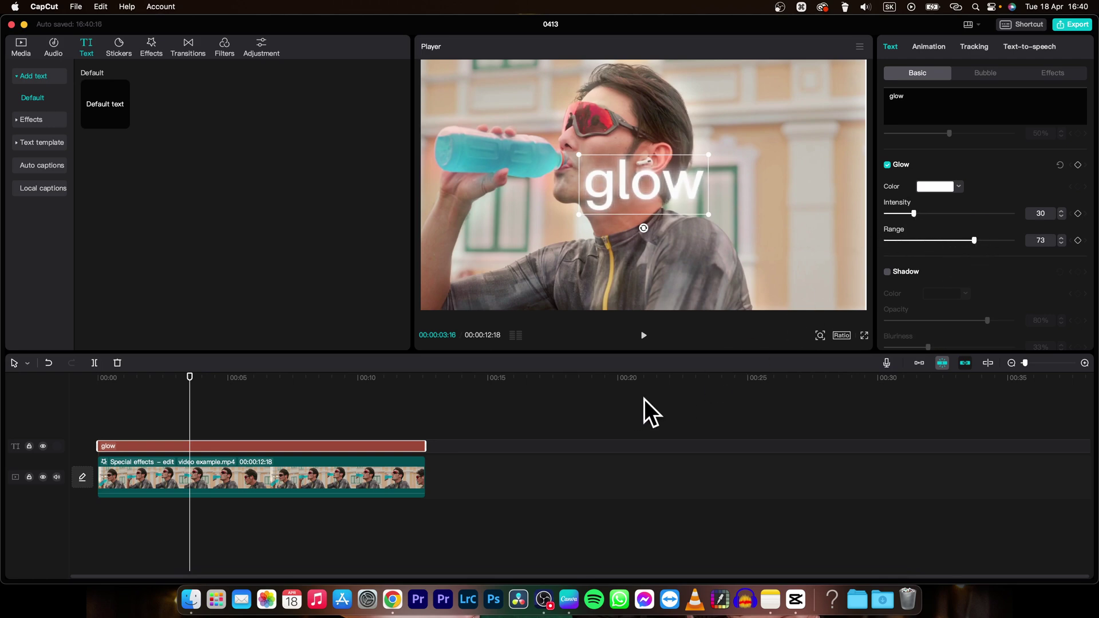
left_click(533, 418)
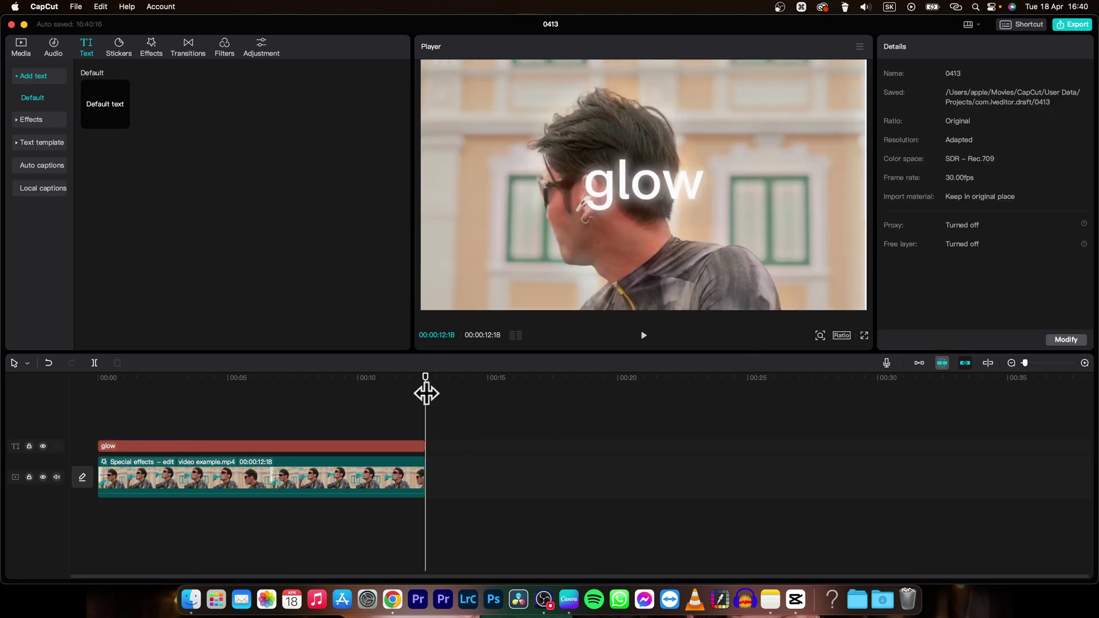
left_click_drag(426, 393, 100, 414)
key("space")
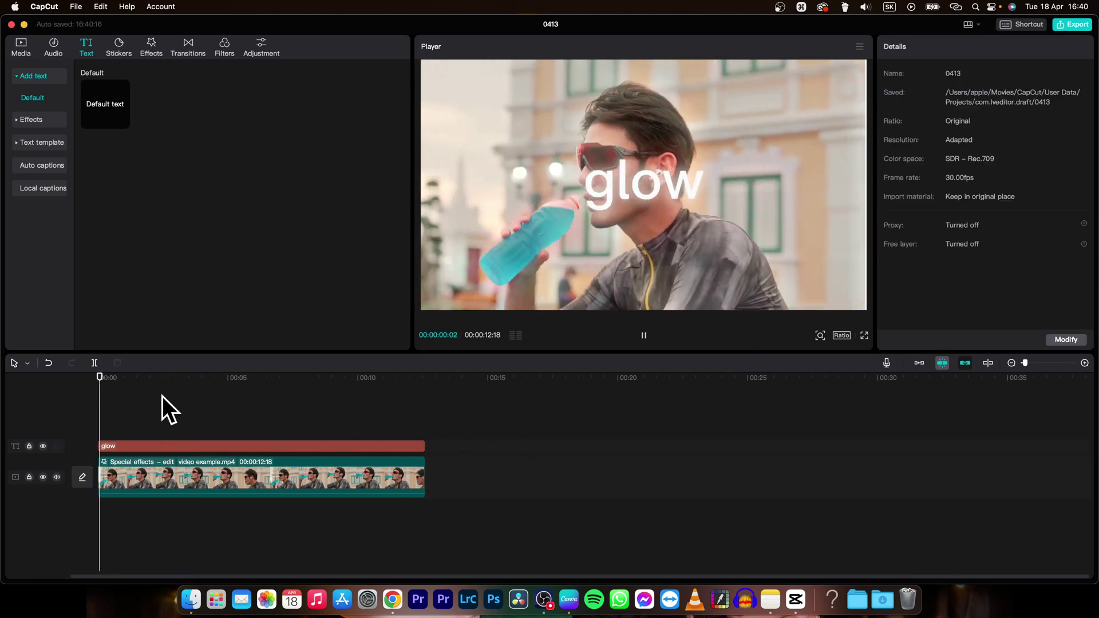